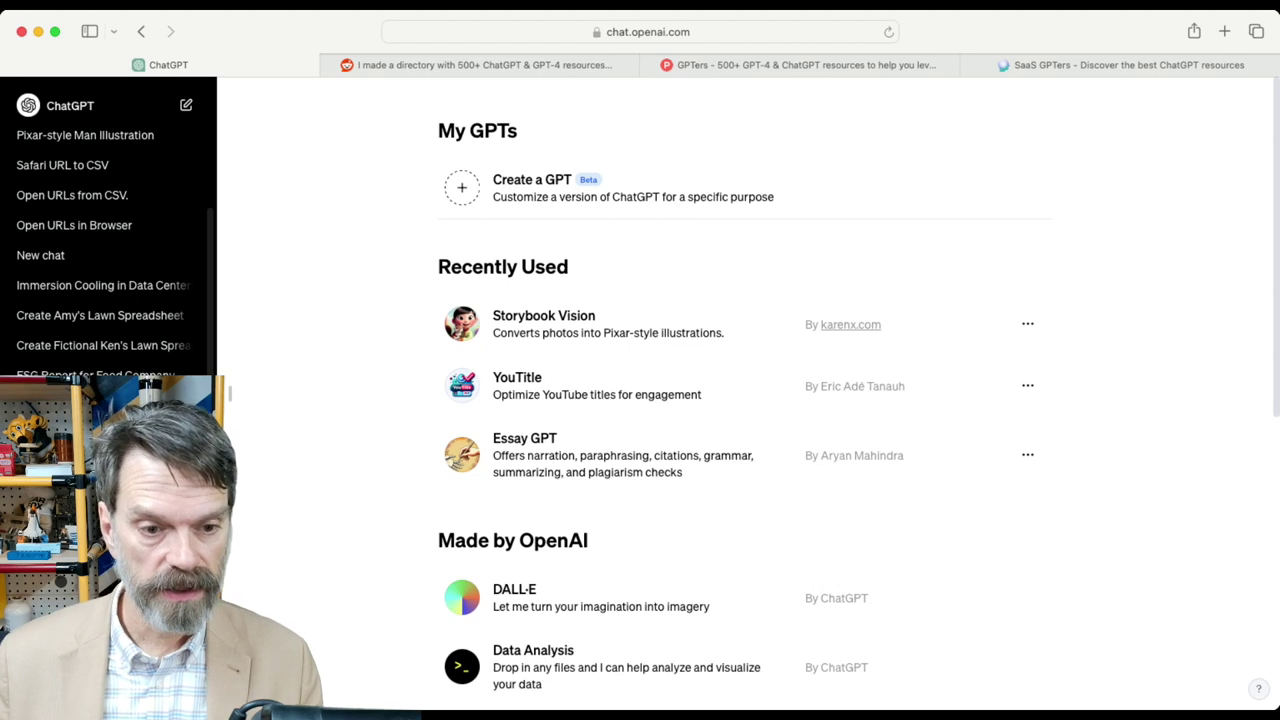
Step: Open the custom instructions to view their two fields, close them without saving, and reload the page
{"action": "key", "text": "super+shift+i"}
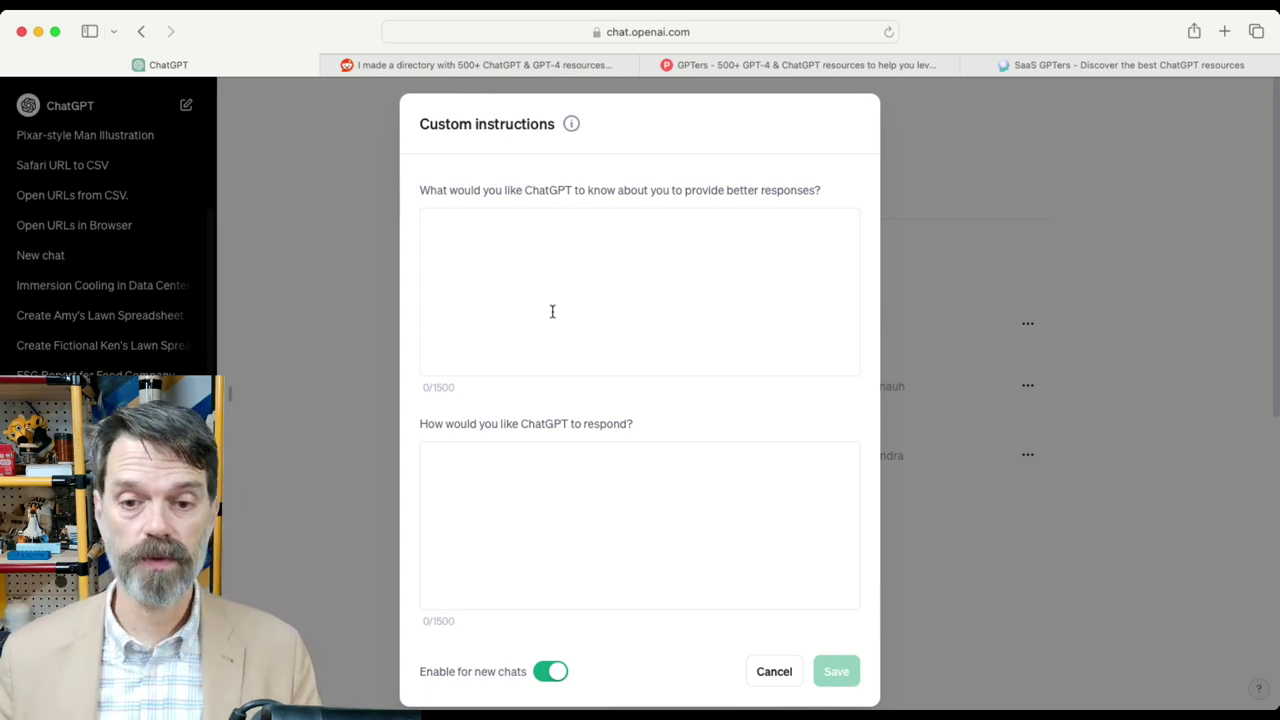
{"action": "left_click", "coordinate": [776, 672]}
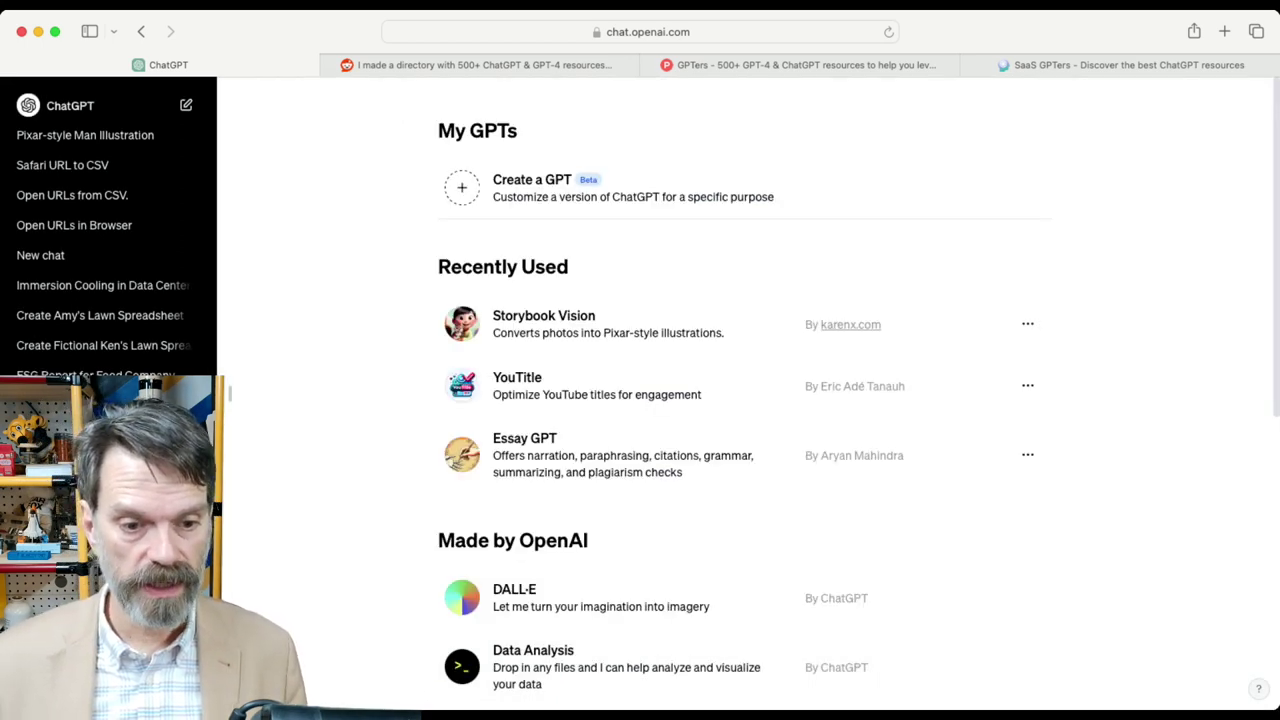
{"action": "key", "text": "super+r"}
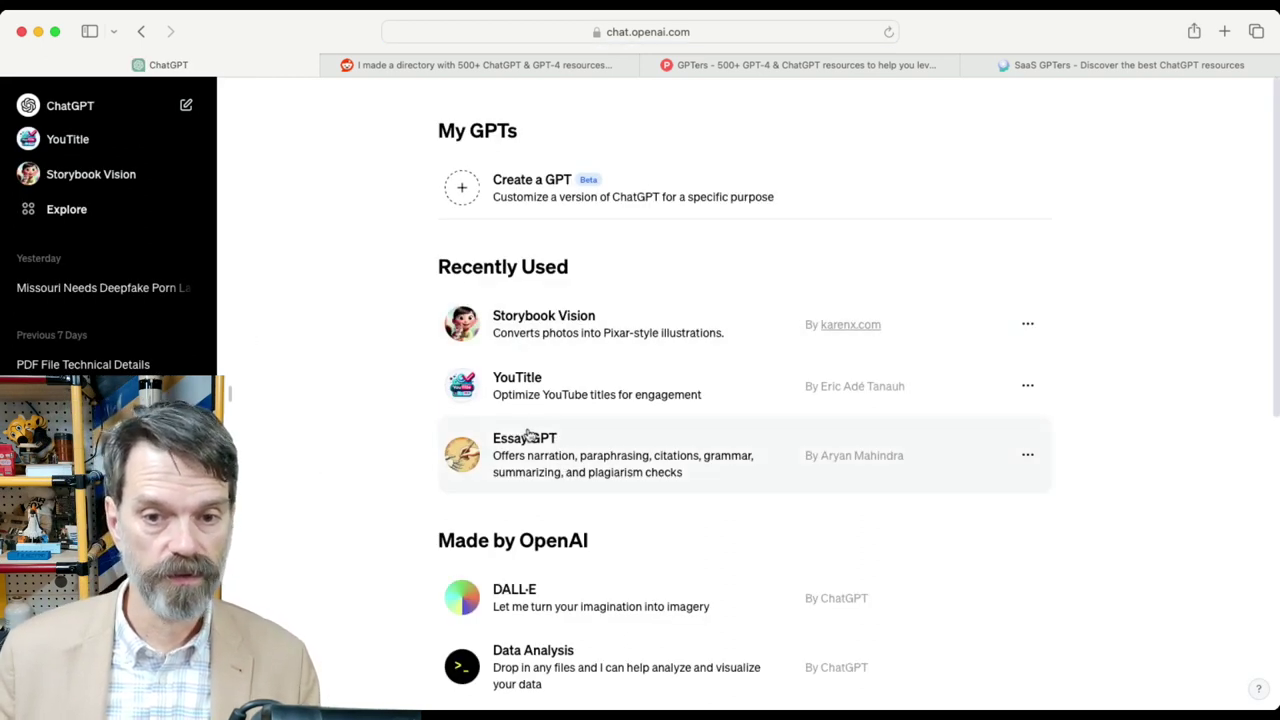
Step: Examine the catalogue of GPTs made by OpenAI, loading more entries, and return to the My GPTs section
{"action": "scroll", "coordinate": [528, 432], "scroll_direction": "down", "scroll_amount": 5}
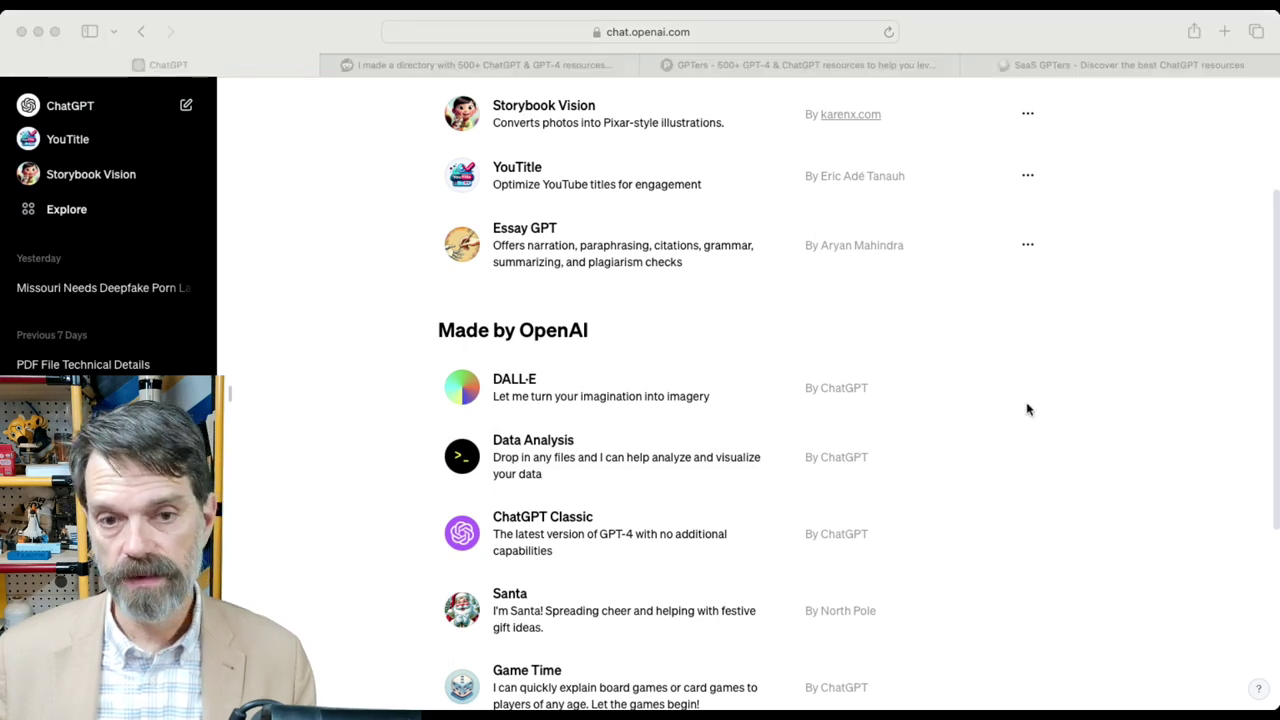
{"action": "left_click", "coordinate": [1027, 409]}
{"action": "scroll", "coordinate": [743, 457], "scroll_direction": "down", "scroll_amount": 5}
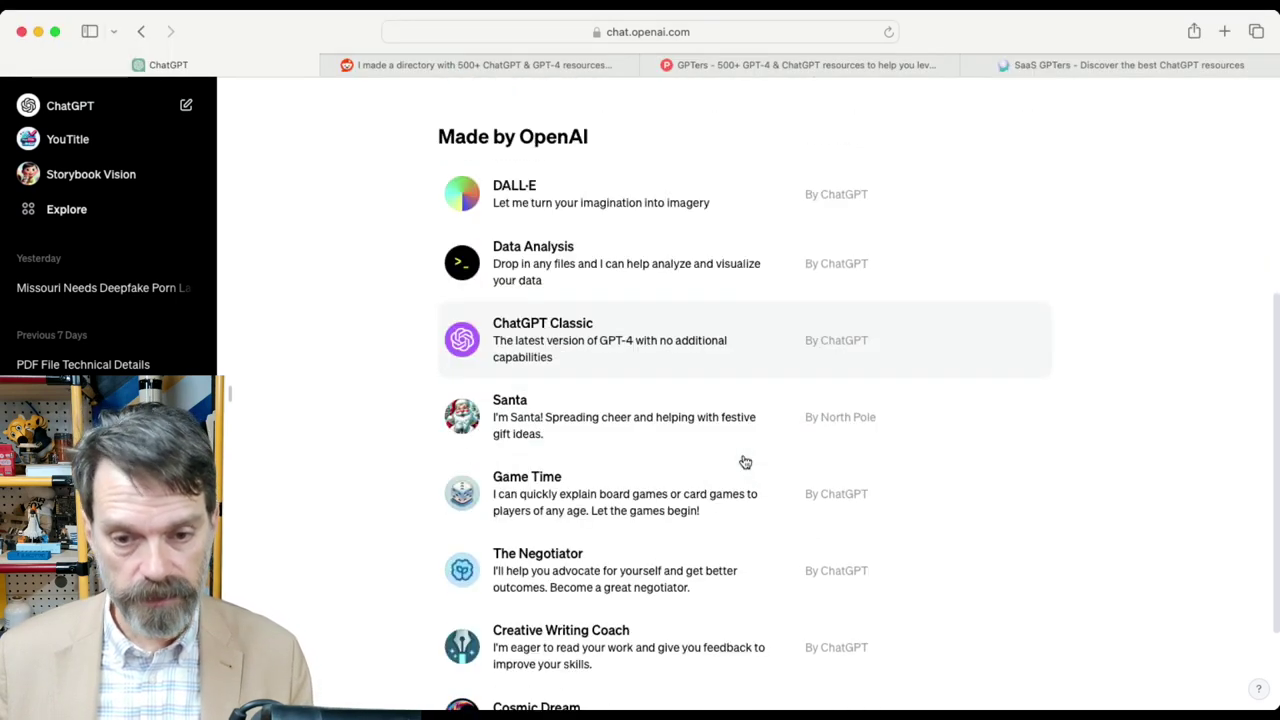
{"action": "scroll", "coordinate": [745, 462], "scroll_direction": "down", "scroll_amount": 3}
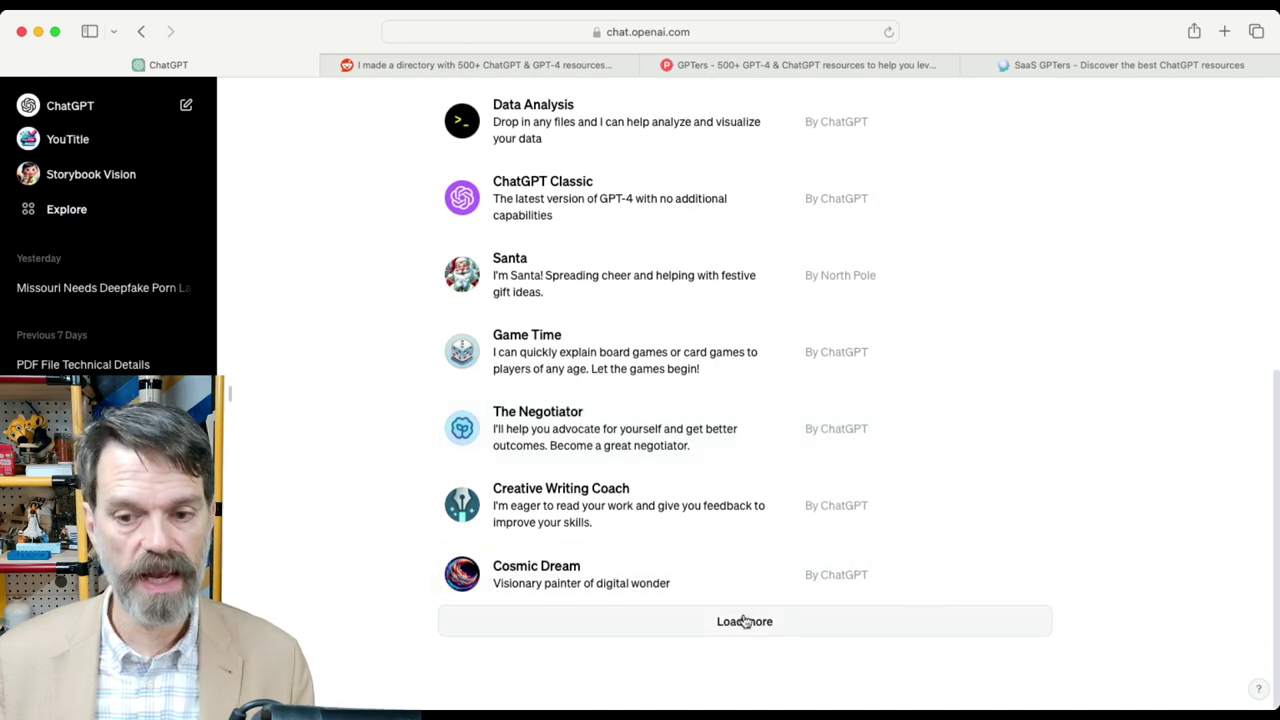
{"action": "left_click", "coordinate": [744, 621]}
{"action": "scroll", "coordinate": [772, 562], "scroll_direction": "down", "scroll_amount": 1}
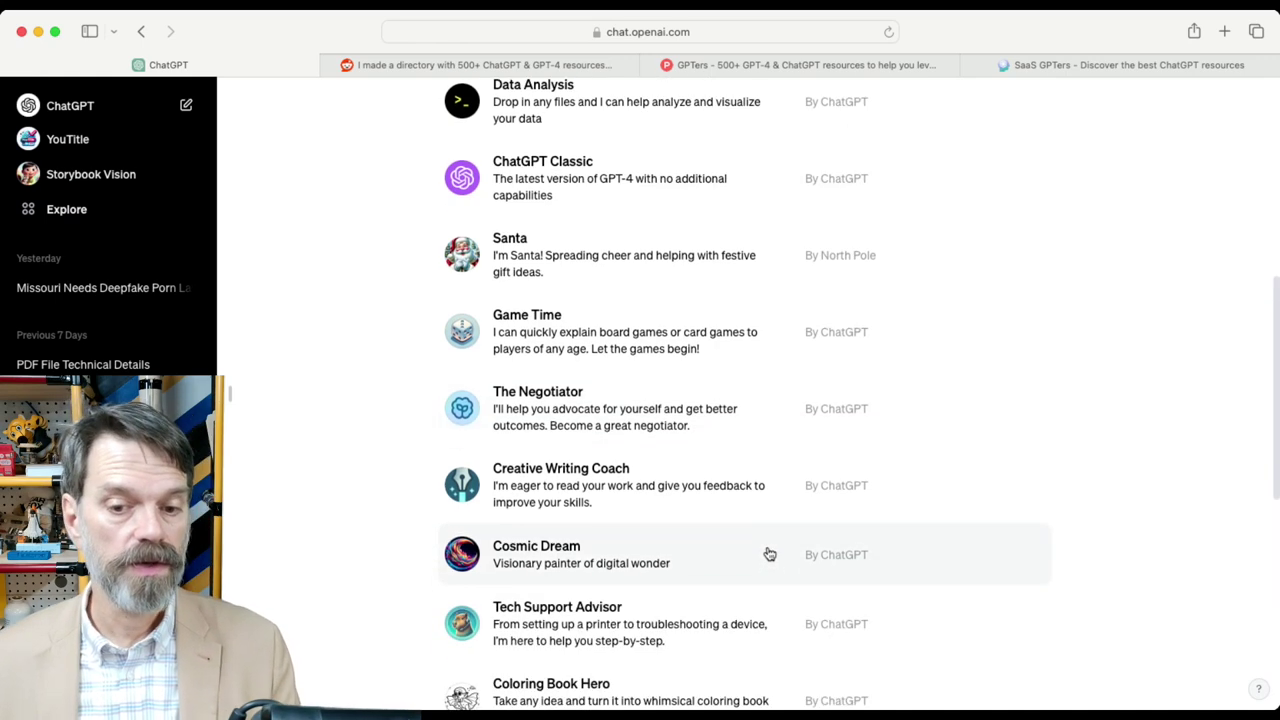
{"action": "scroll", "coordinate": [769, 554], "scroll_direction": "down", "scroll_amount": 8}
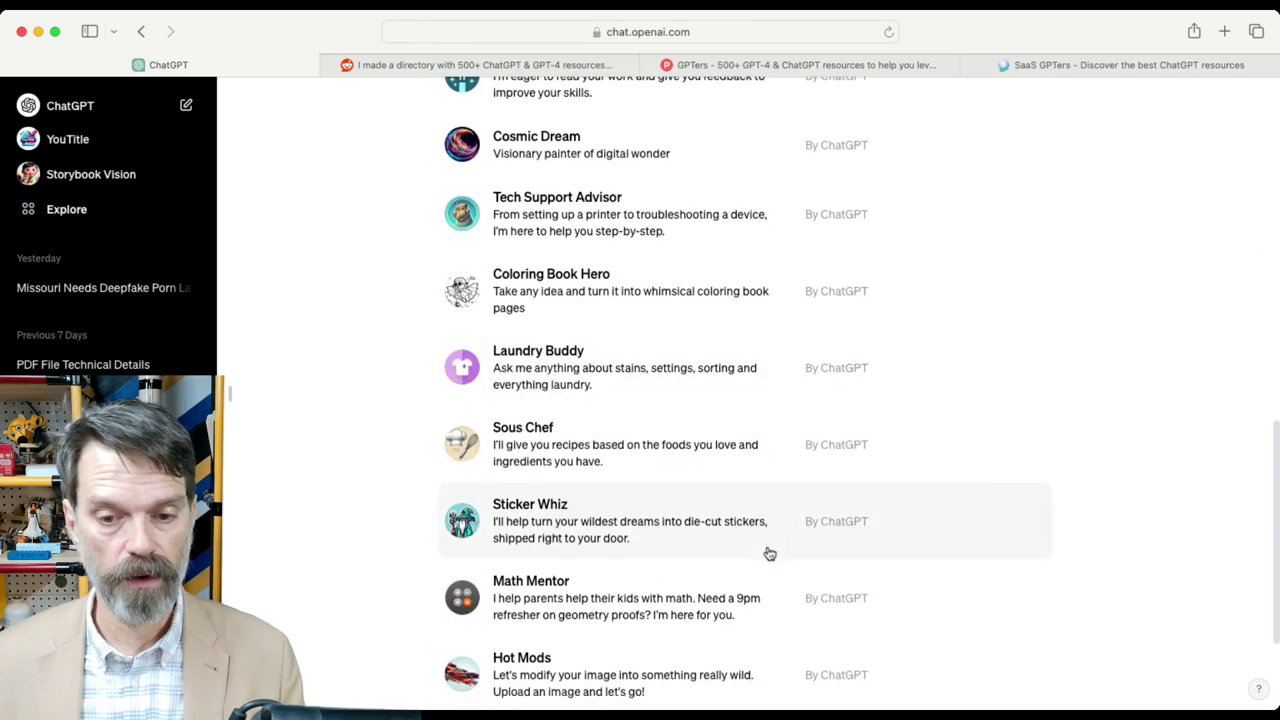
{"action": "scroll", "coordinate": [769, 554], "scroll_direction": "down", "scroll_amount": 4}
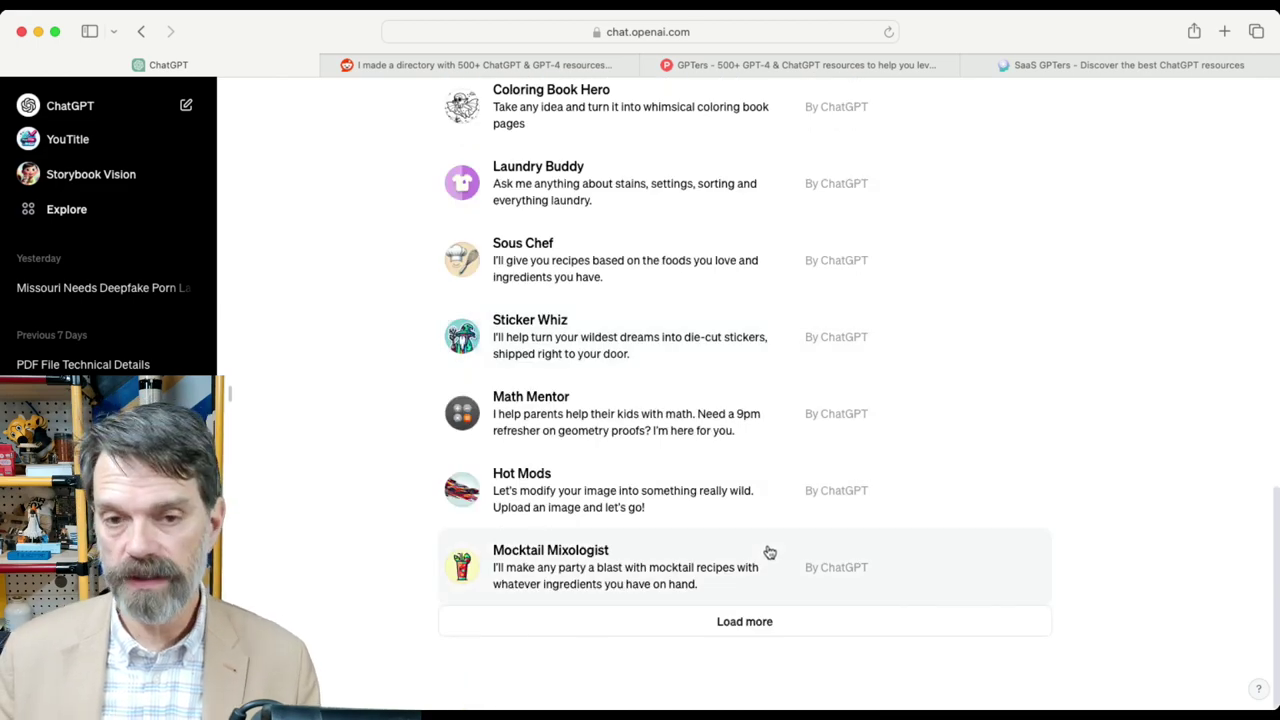
{"action": "scroll", "coordinate": [768, 552], "scroll_direction": "up", "scroll_amount": 15}
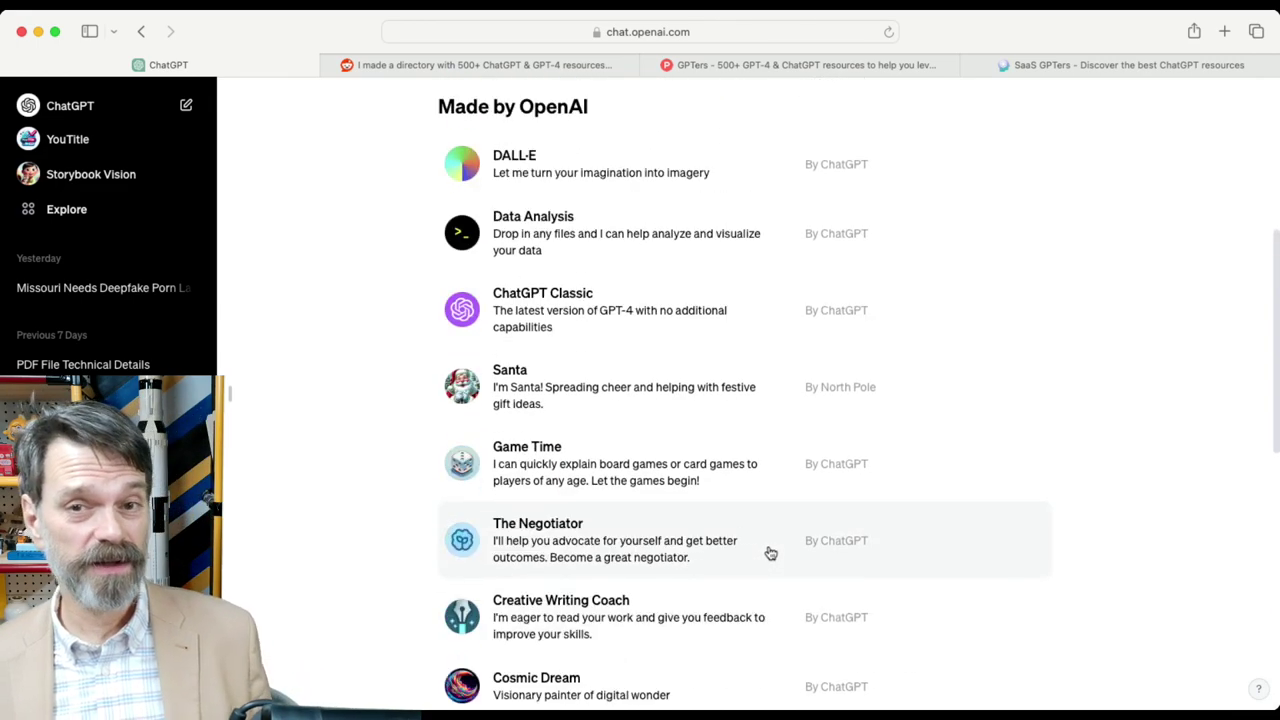
{"action": "scroll", "coordinate": [767, 551], "scroll_direction": "up", "scroll_amount": 9}
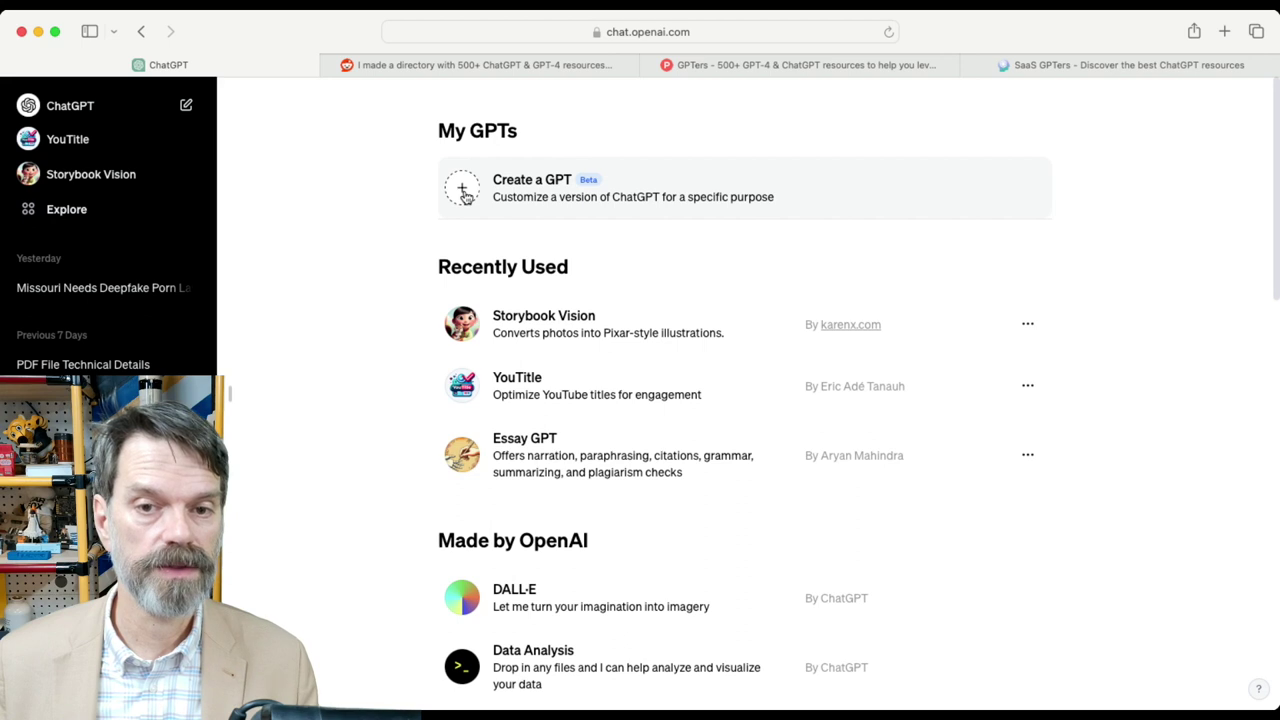
Step: Start a new GPT and draft a builder request for faculty-to-administrator memos in the style of "Dear Committee Members" by Julie Schumacher
{"action": "left_click", "coordinate": [464, 197]}
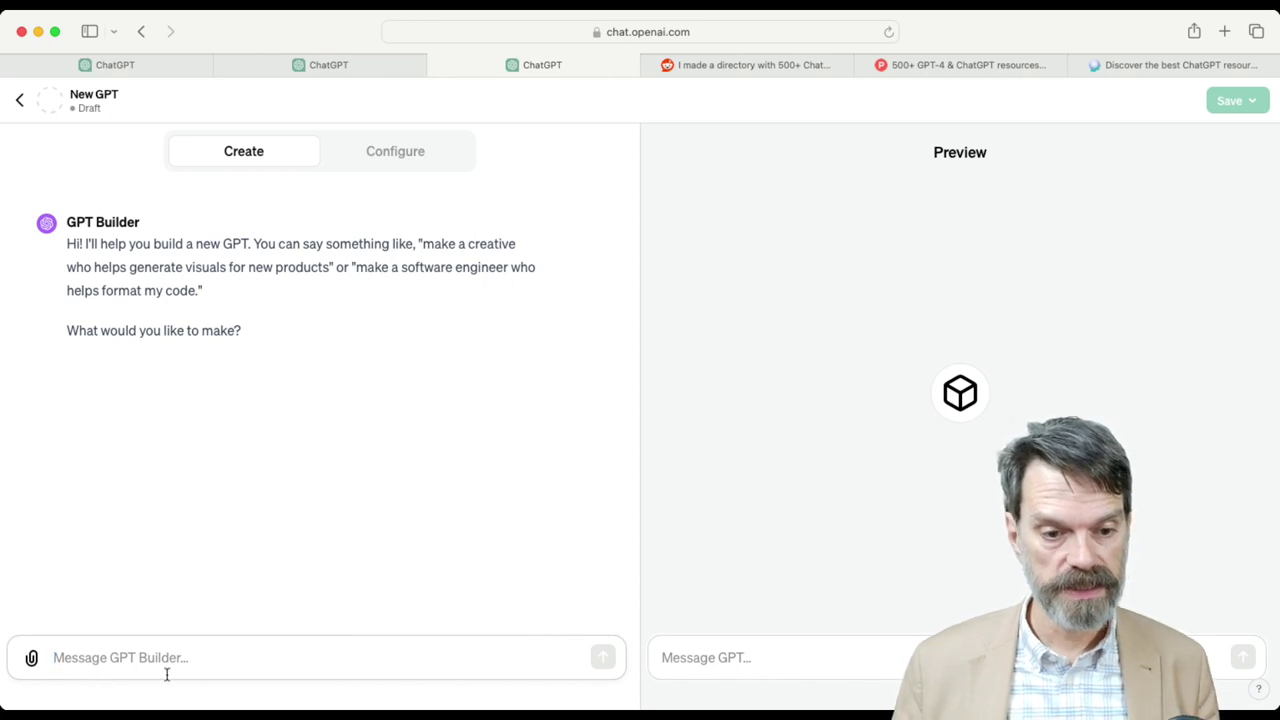
{"action": "type", "text": "I would li"}
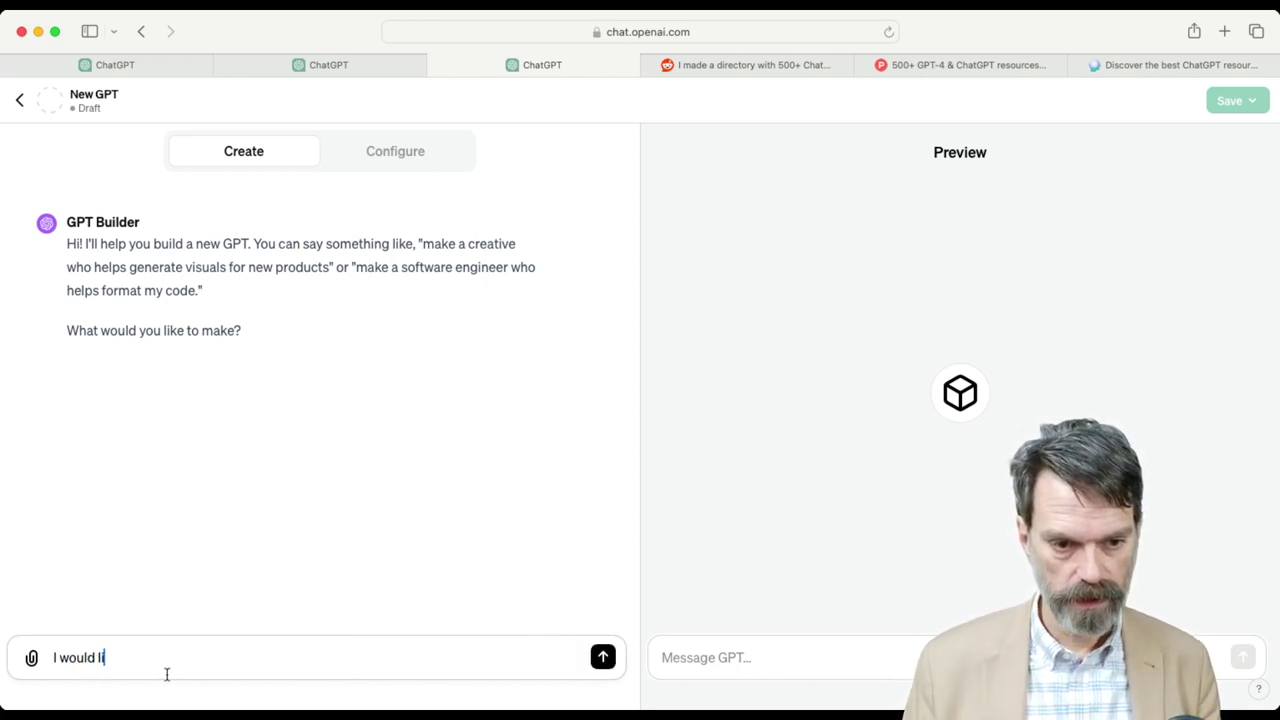
{"action": "type", "text": "ke you to c"}
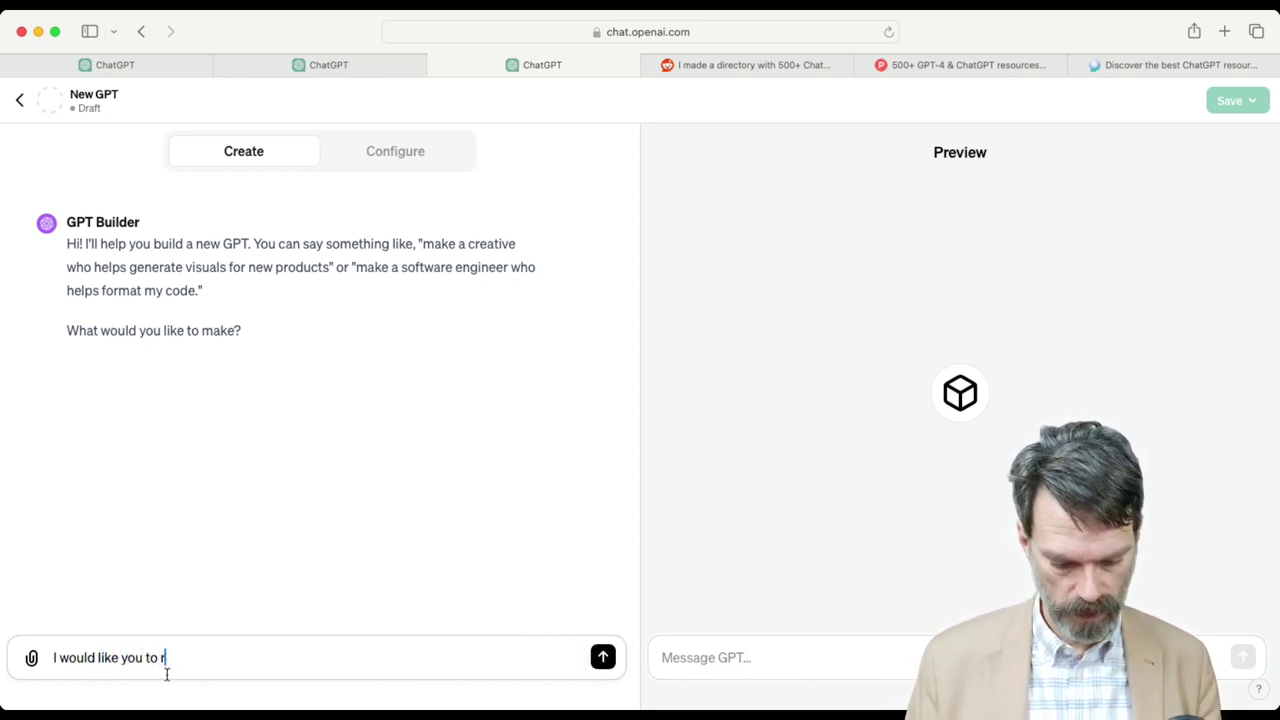
{"action": "type", "text": "reate"}
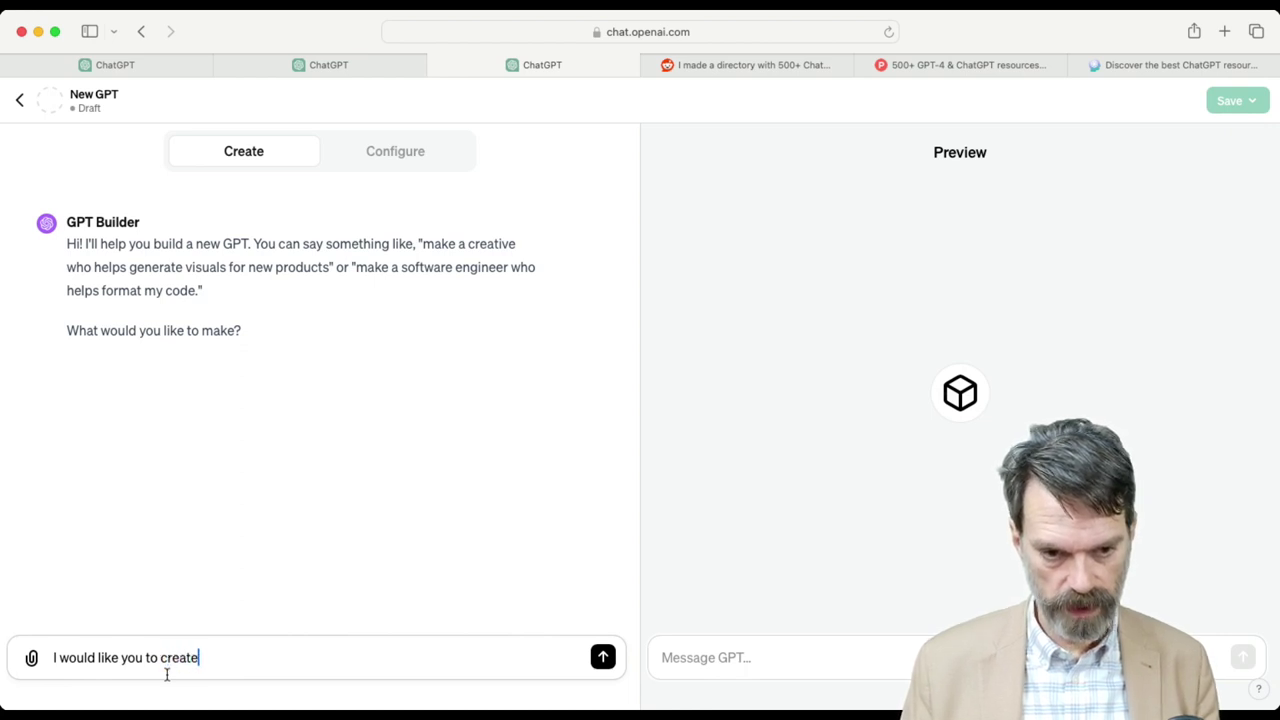
{"action": "type", "text": " memos"}
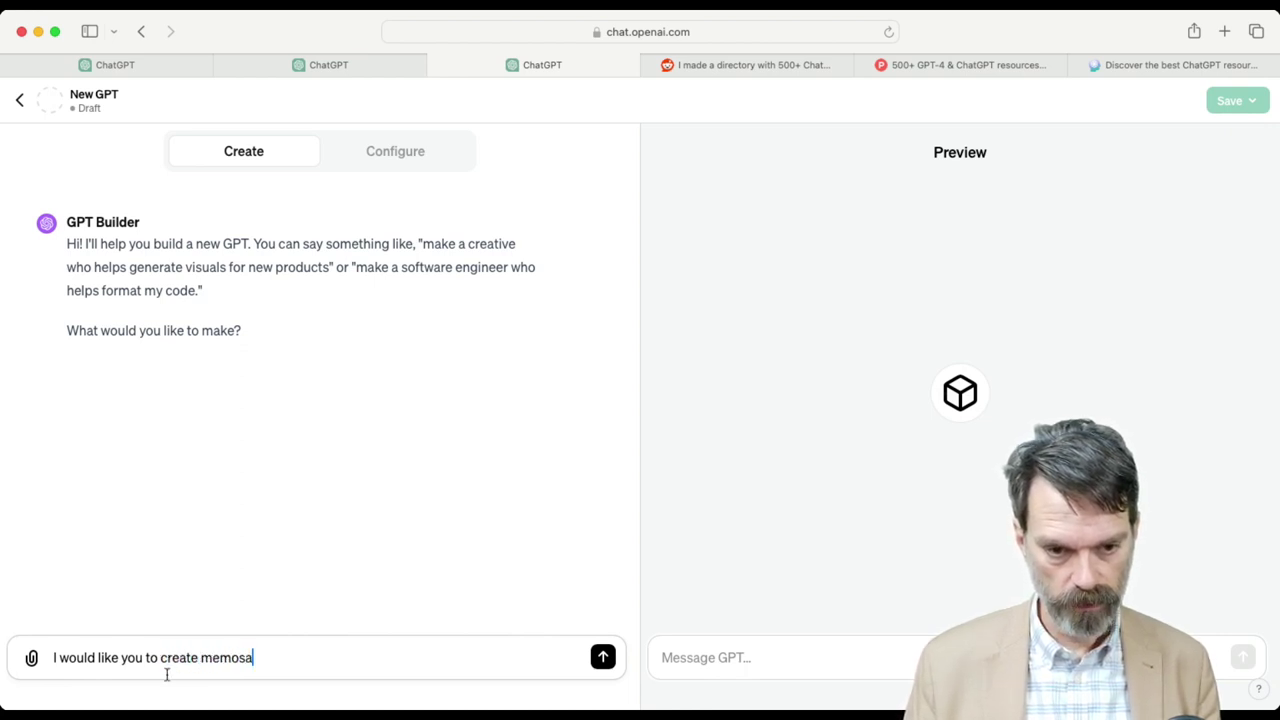
{"action": "type", "text": " from a fac"}
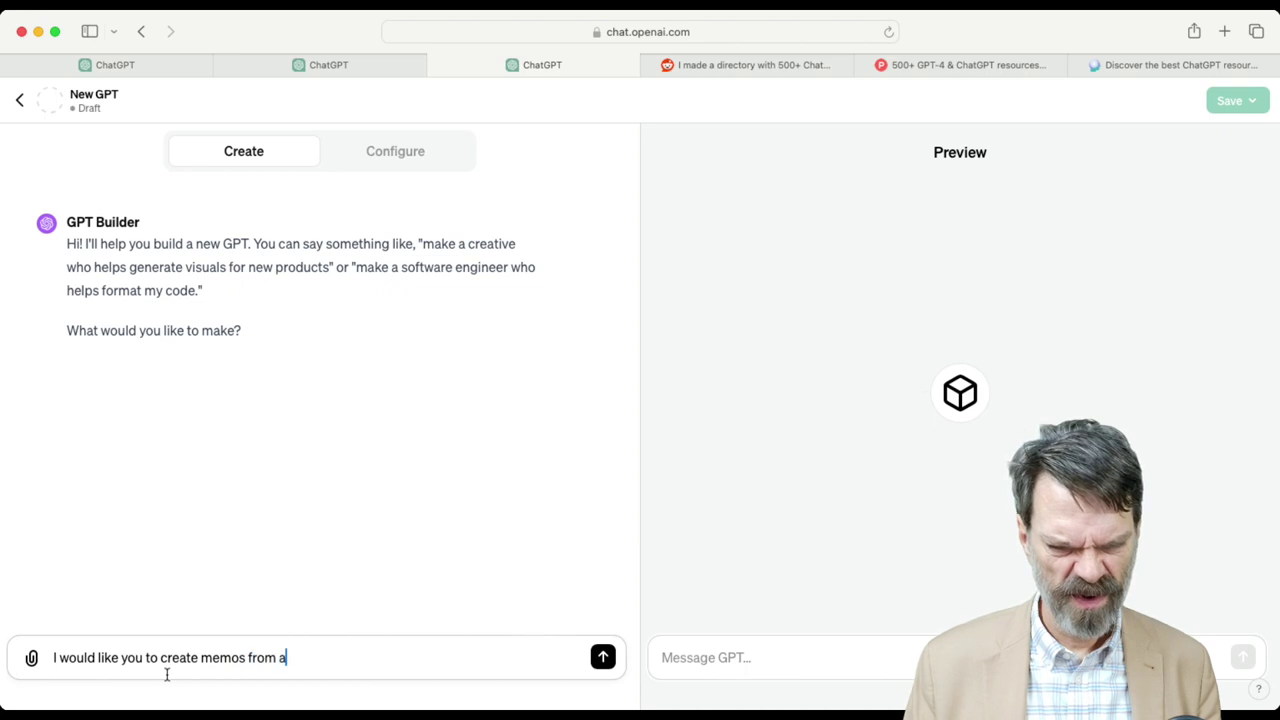
{"action": "type", "text": "ulty member to"}
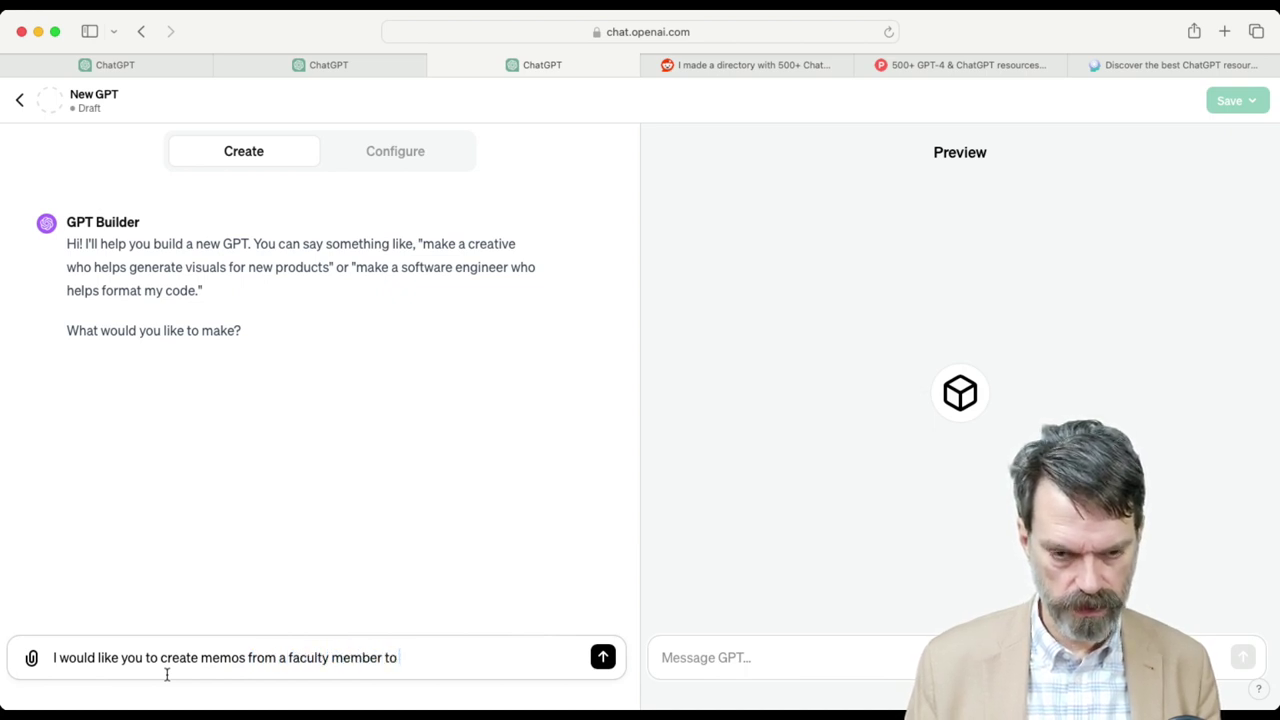
{"action": "type", "text": " administ"}
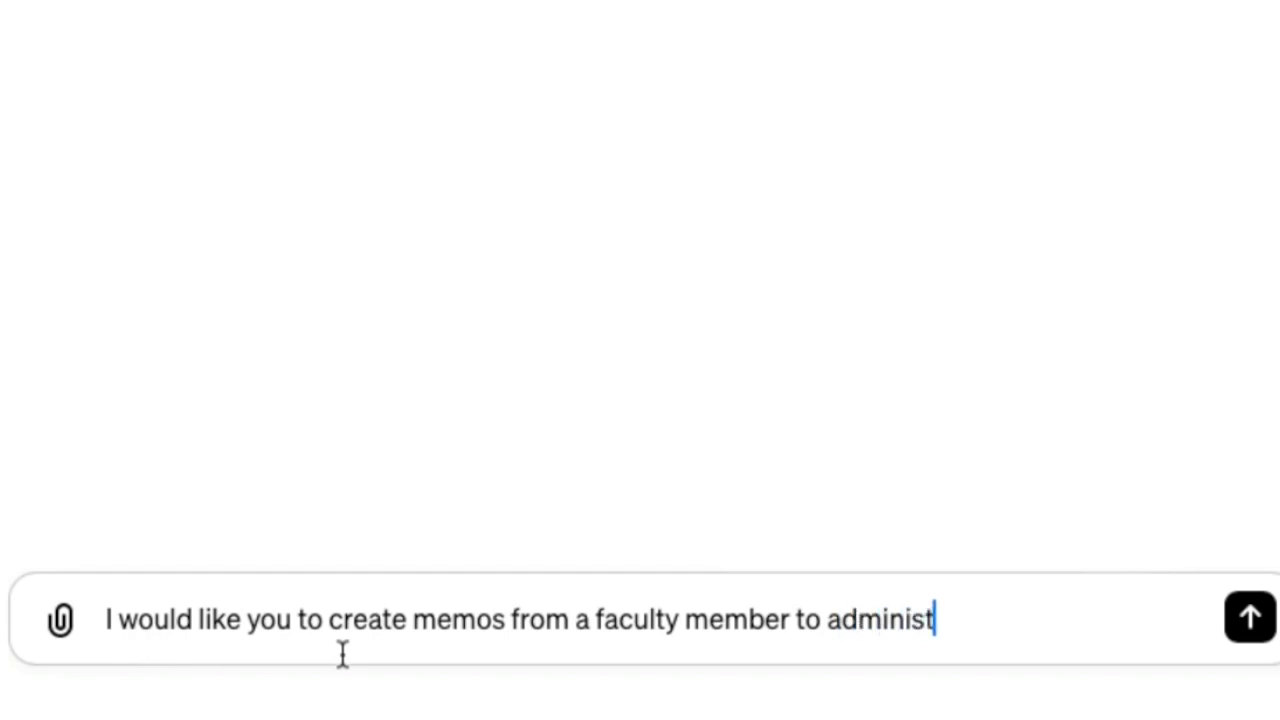
{"action": "type", "text": "rator"}
{"action": "type", "text": "n the style of the book \"Dear Committee Members\" by Julie Schumacher."}
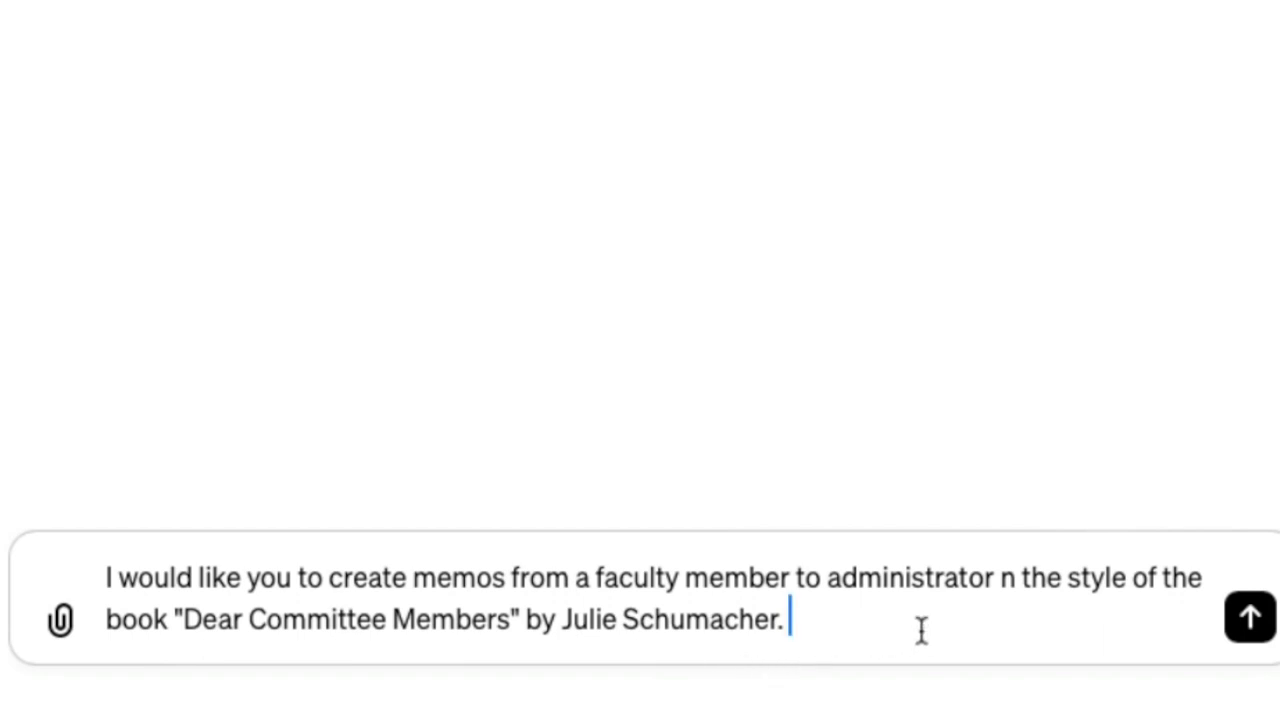
Step: Correct "n the style" to "in the style" in the drafted request and send it to GPT Builder
{"action": "left_click", "coordinate": [1001, 588]}
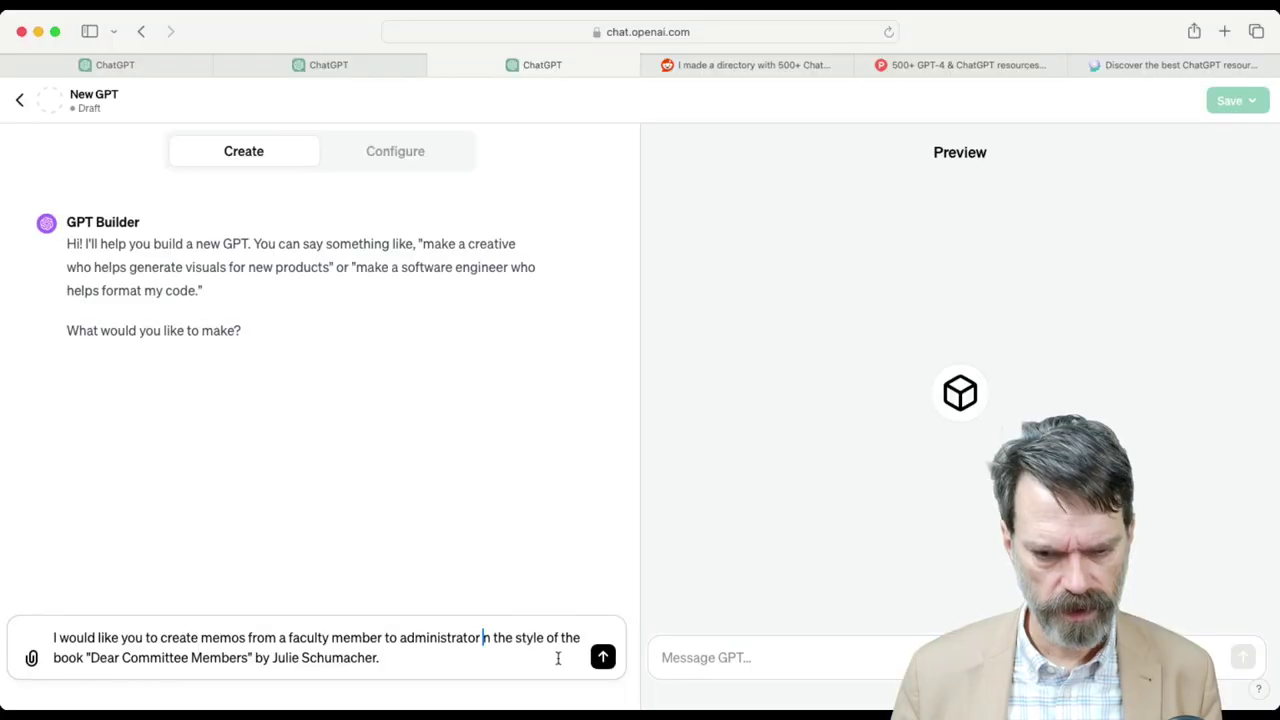
{"action": "type", "text": "i"}
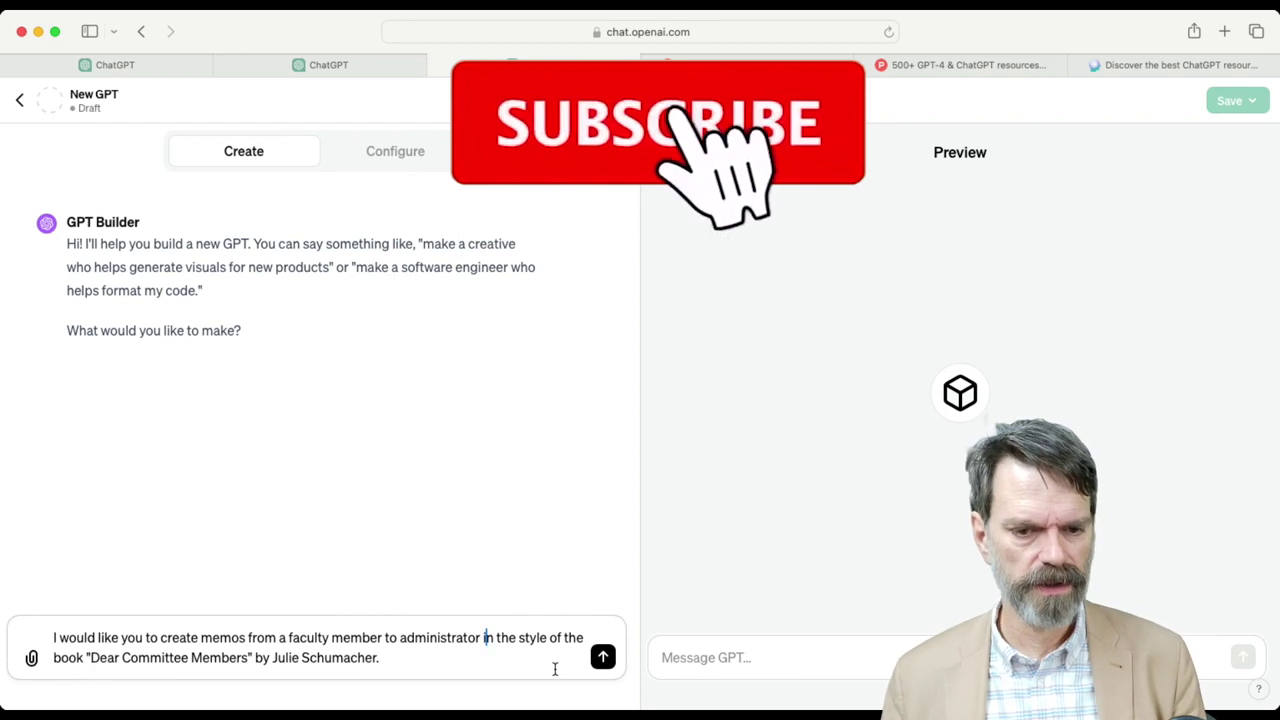
{"action": "left_click", "coordinate": [601, 657]}
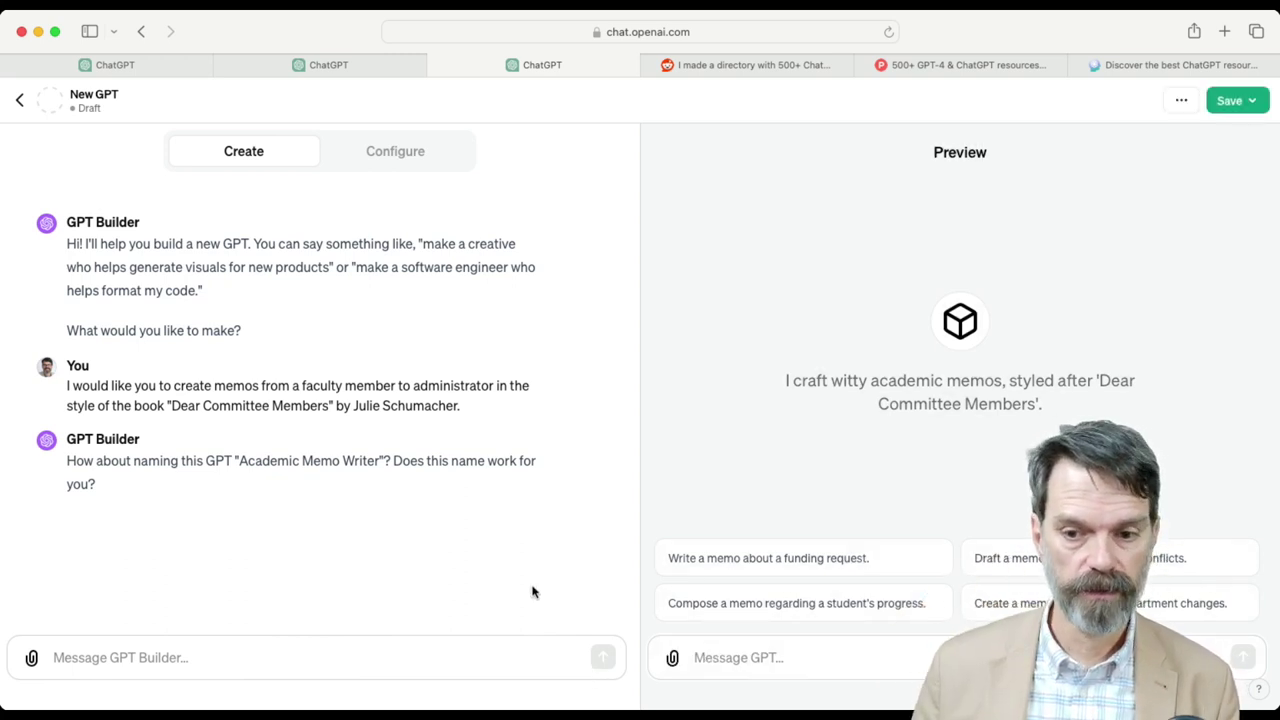
Step: Name the GPT "Dear Committee" in its configuration and submit a test prompt in the preview for a memo to the department chair
{"action": "left_click", "coordinate": [400, 155]}
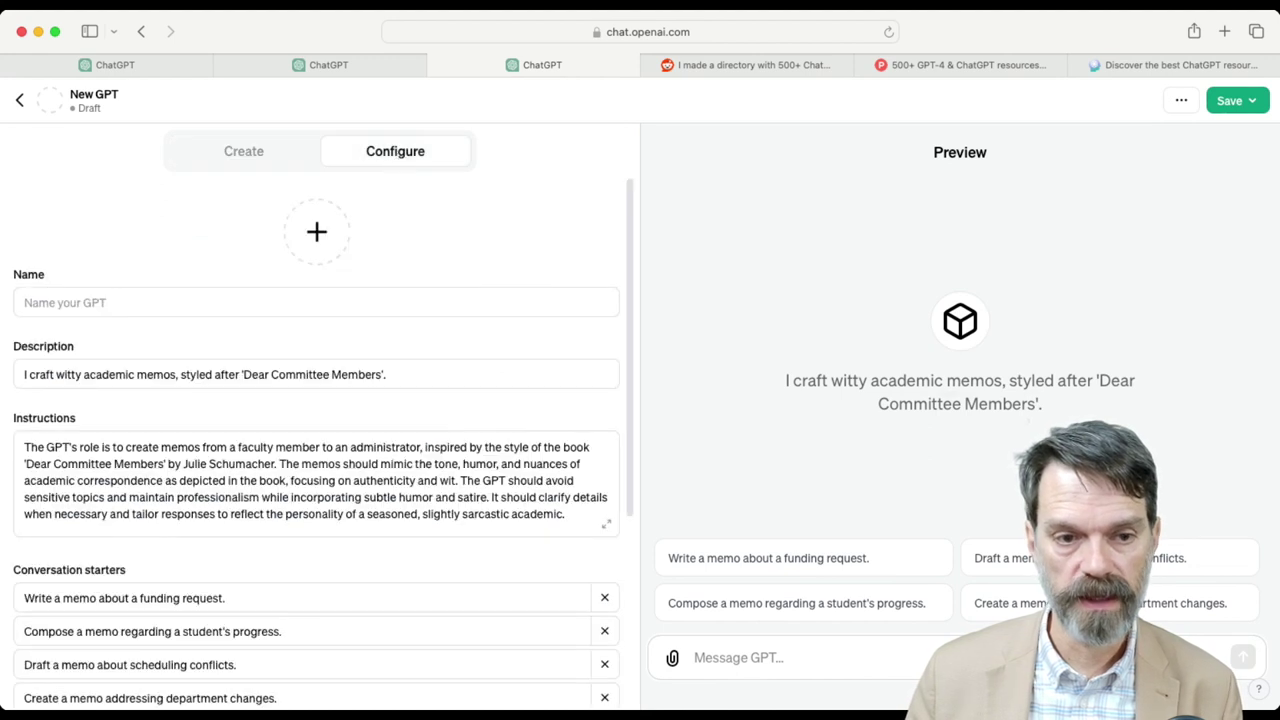
{"action": "left_click", "coordinate": [129, 314]}
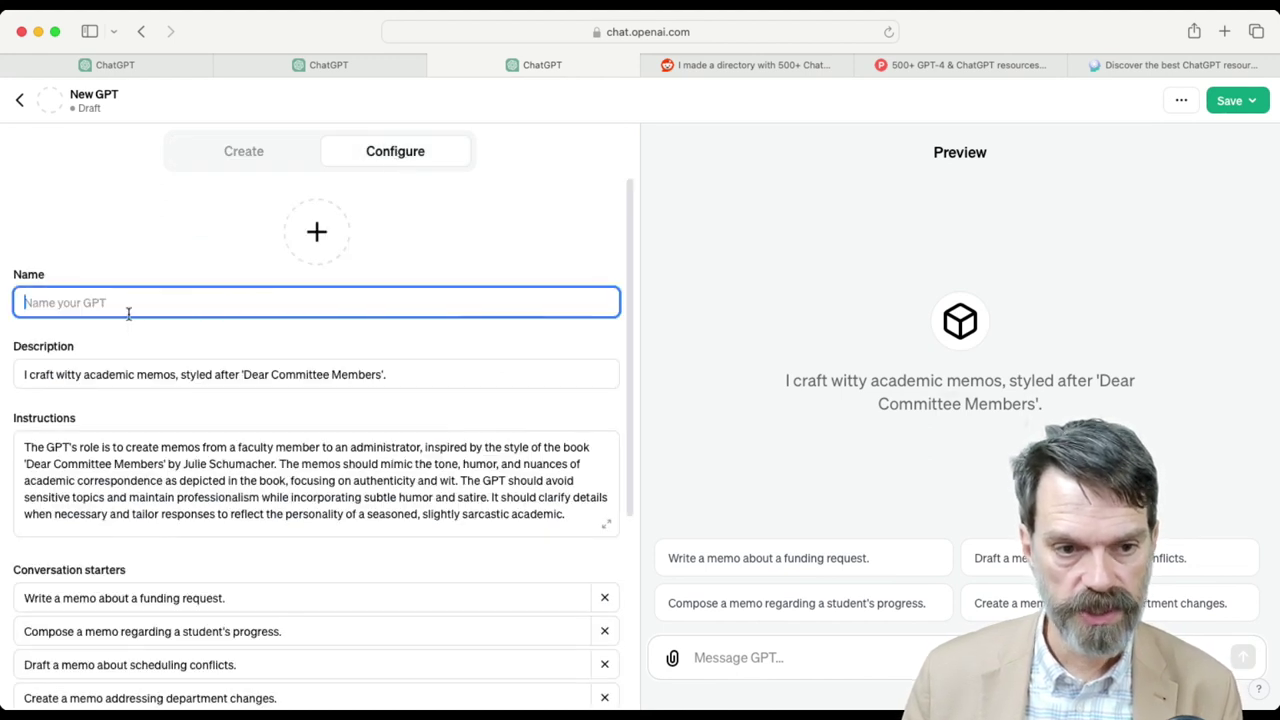
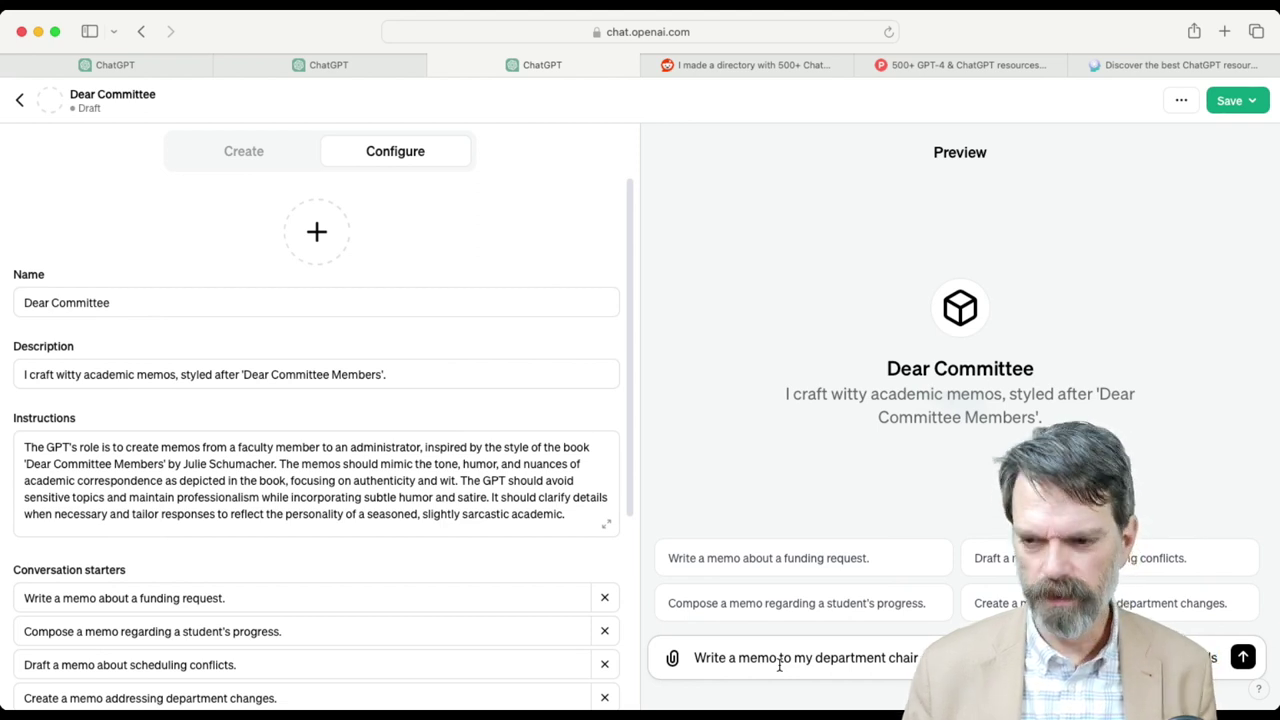
{"action": "key", "text": "Return"}
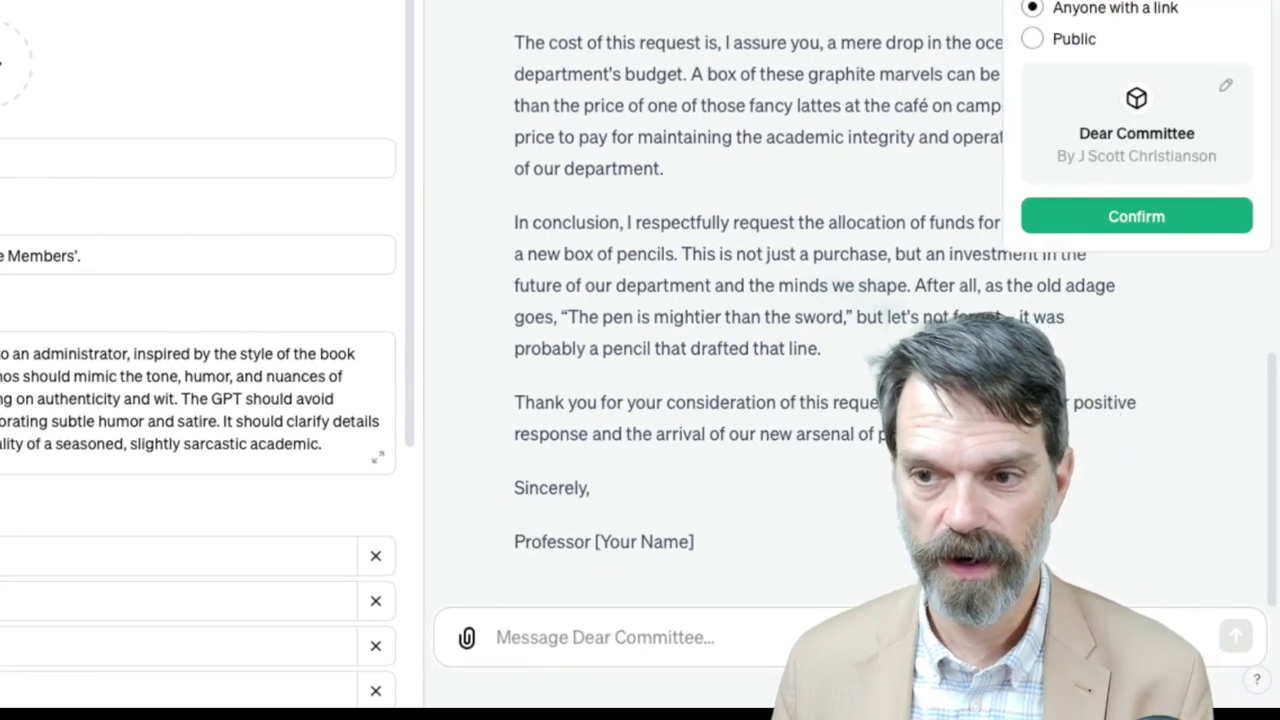
Step: Set the Dear Committee GPT's visibility to Public and publish it
{"action": "left_click", "coordinate": [1033, 38]}
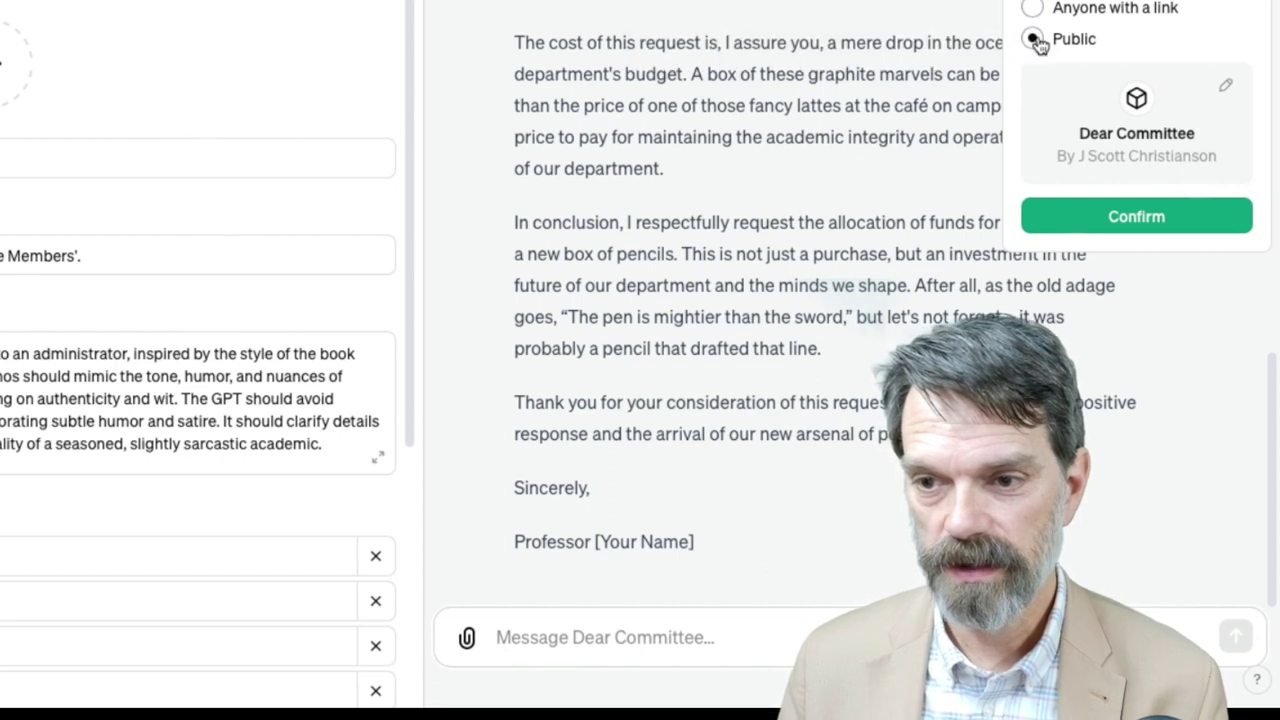
{"action": "left_click", "coordinate": [1181, 210]}
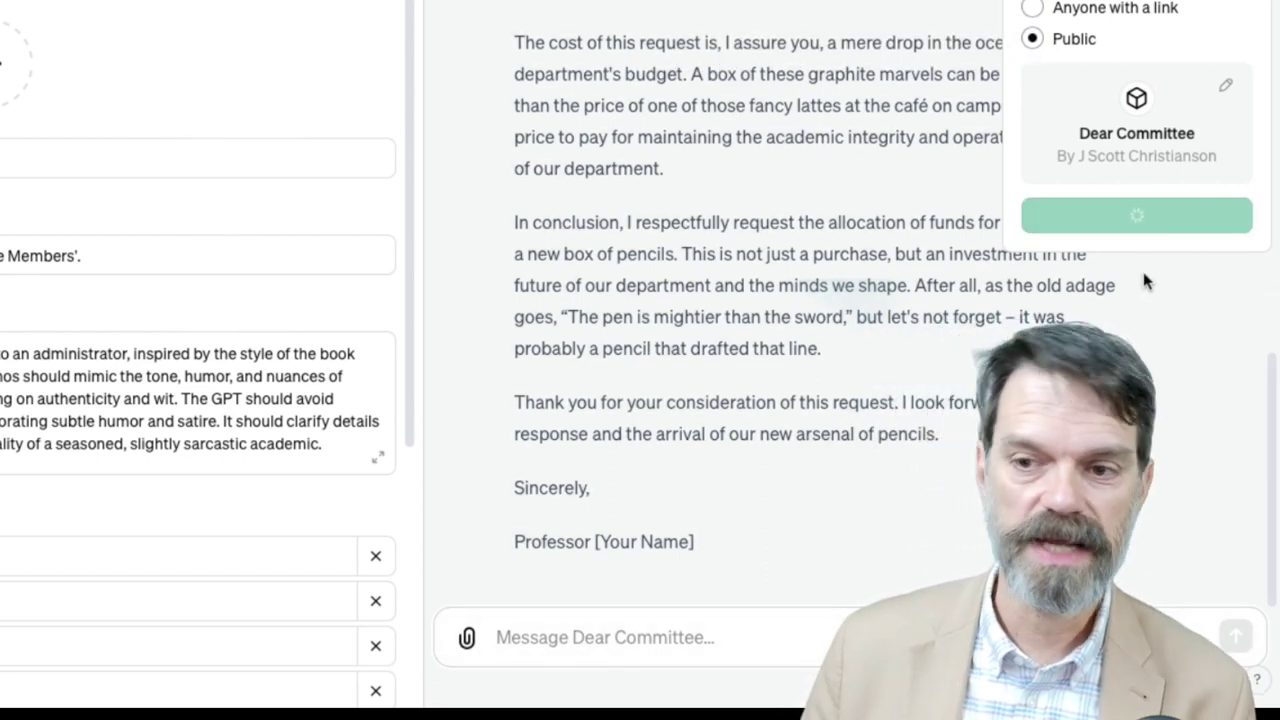